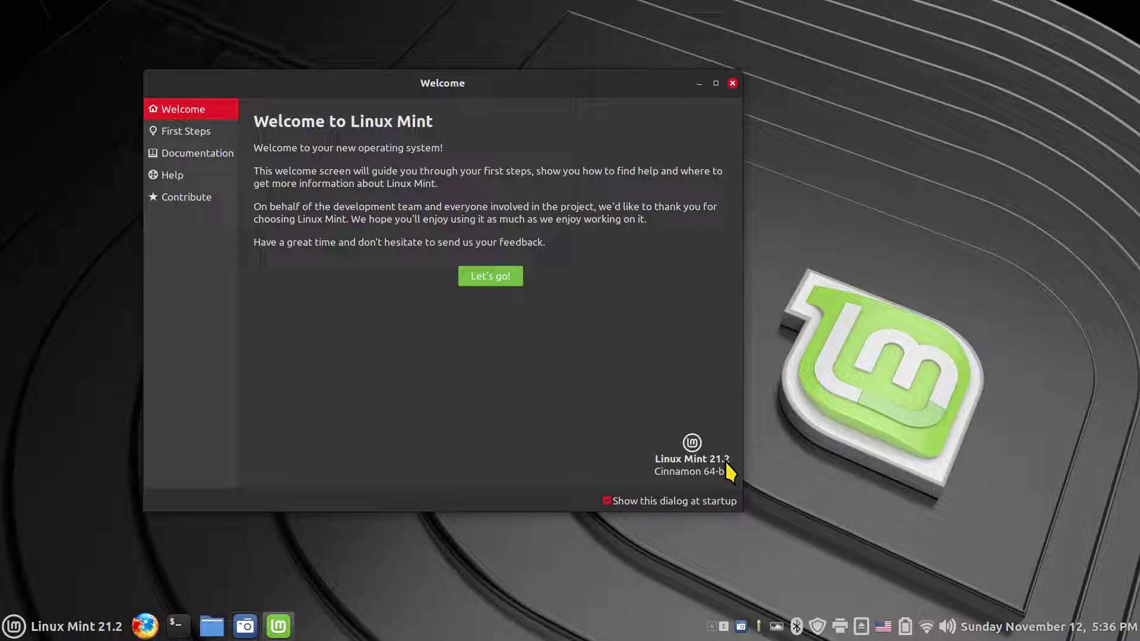
Close the Welcome window and try the Vanessa wallpapers Miksang, Purple and Singapore
click(732, 84)
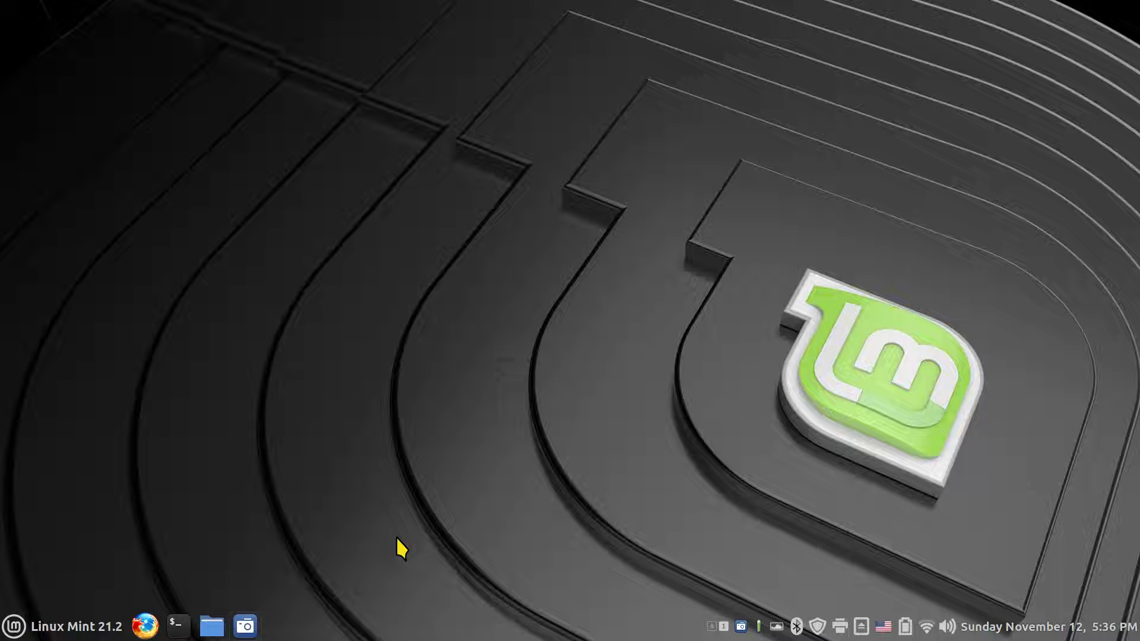
right_click(505, 162)
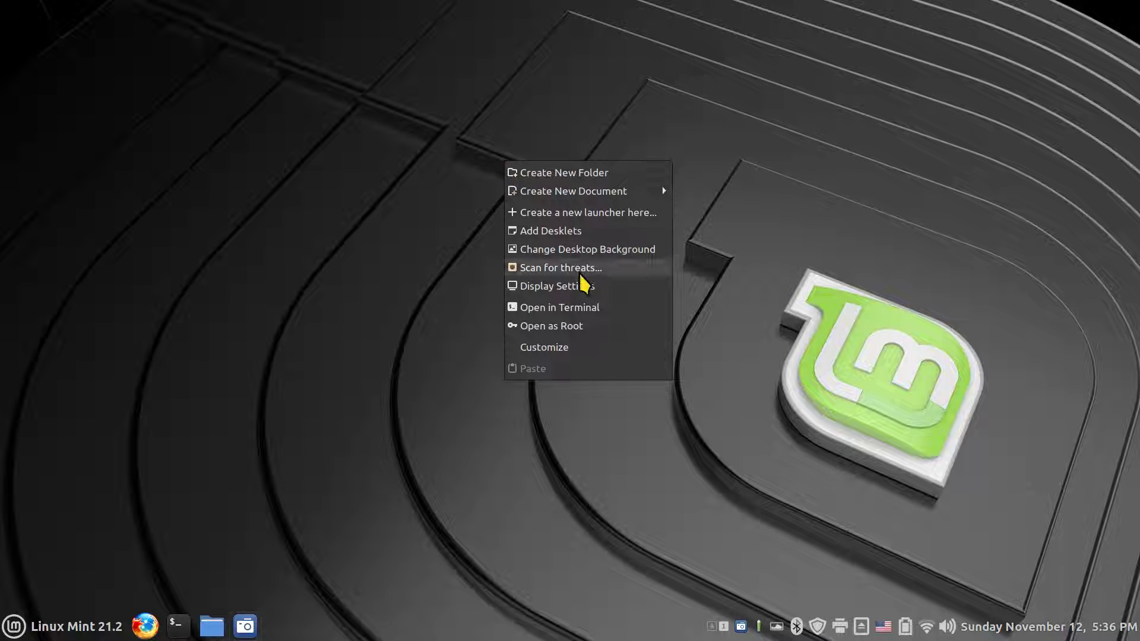
click(598, 250)
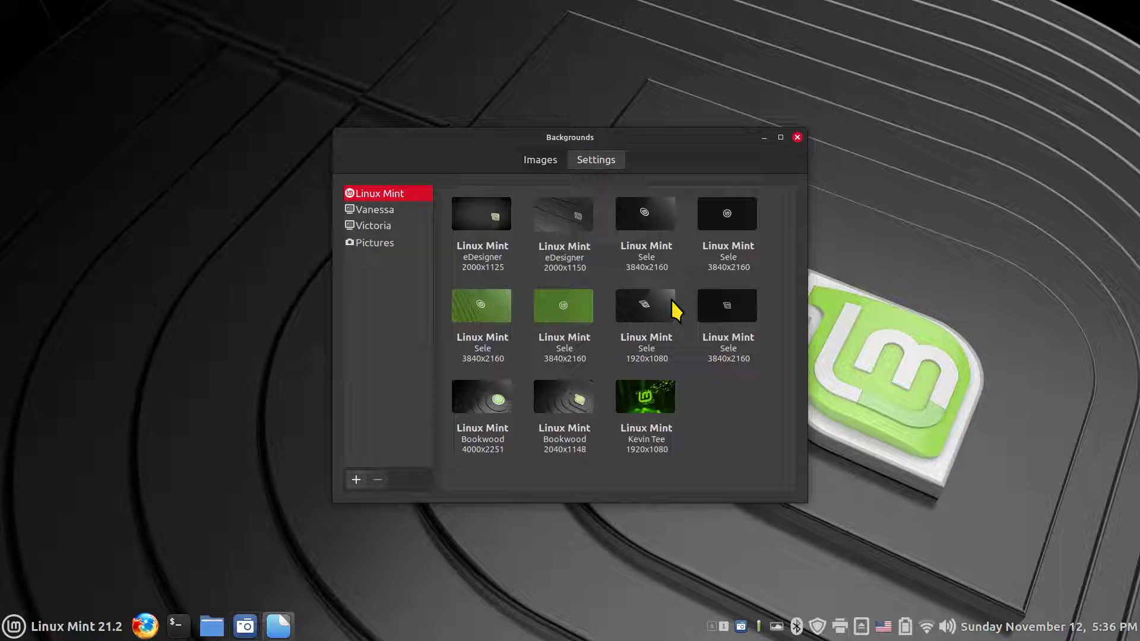
click(387, 211)
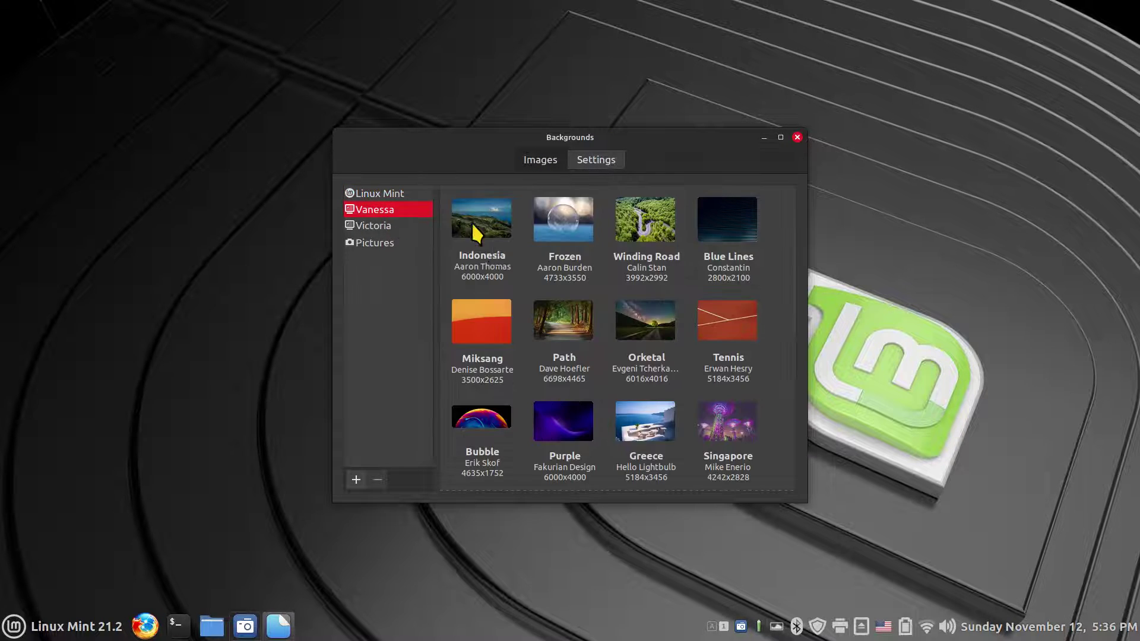
click(482, 324)
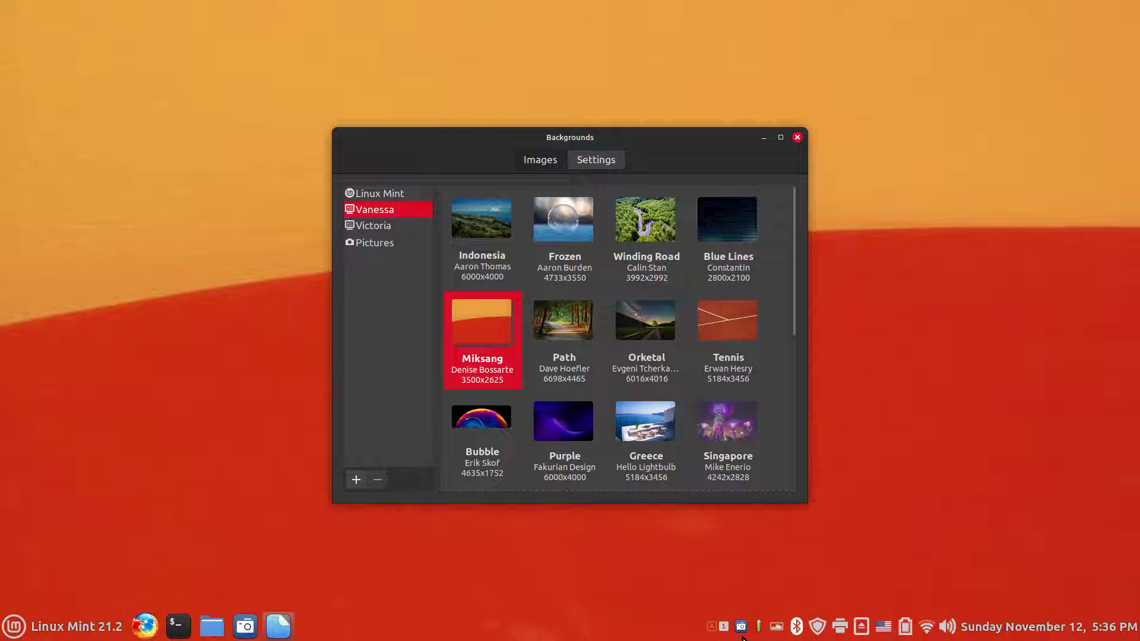
click(561, 440)
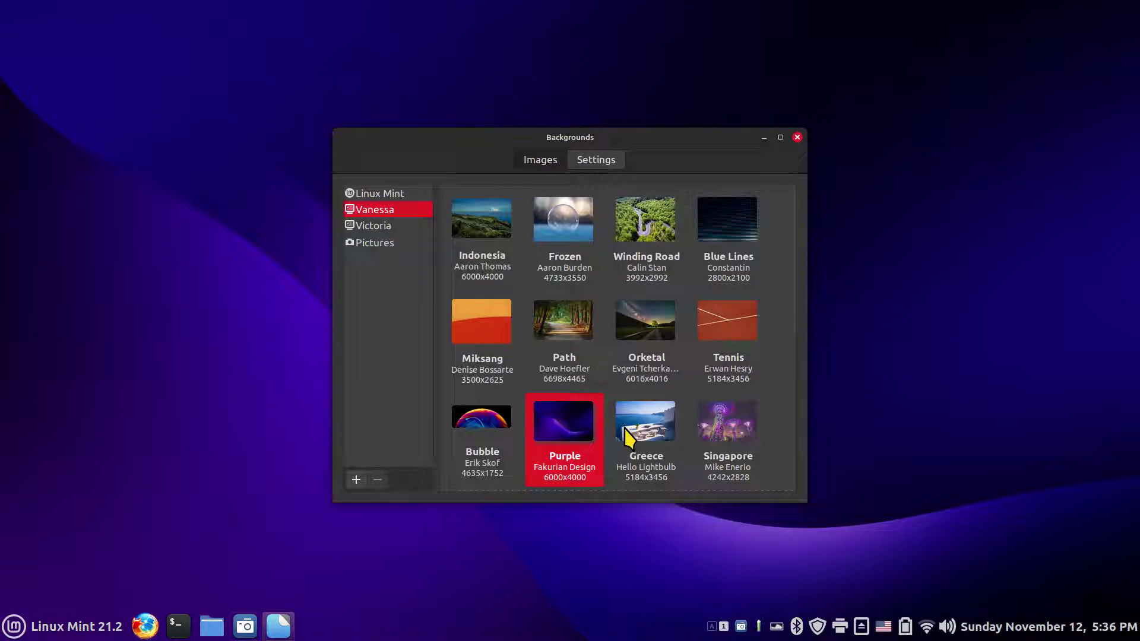
click(730, 427)
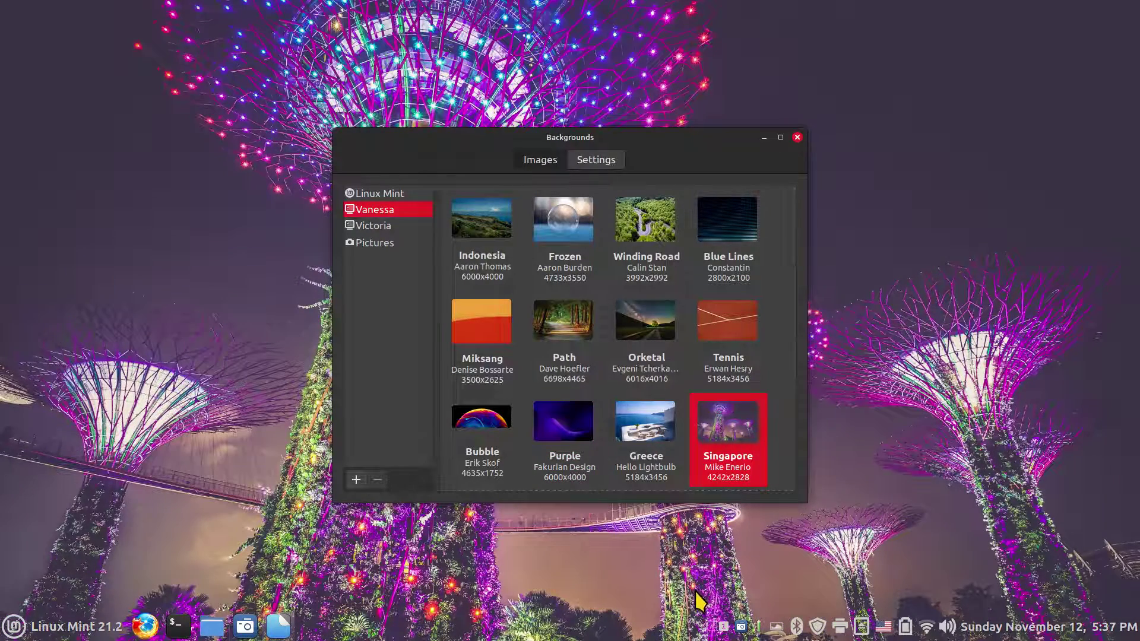
Set the wallpaper to the Linux Mint eDesigner 2000x1150 image and close Backgrounds
click(375, 193)
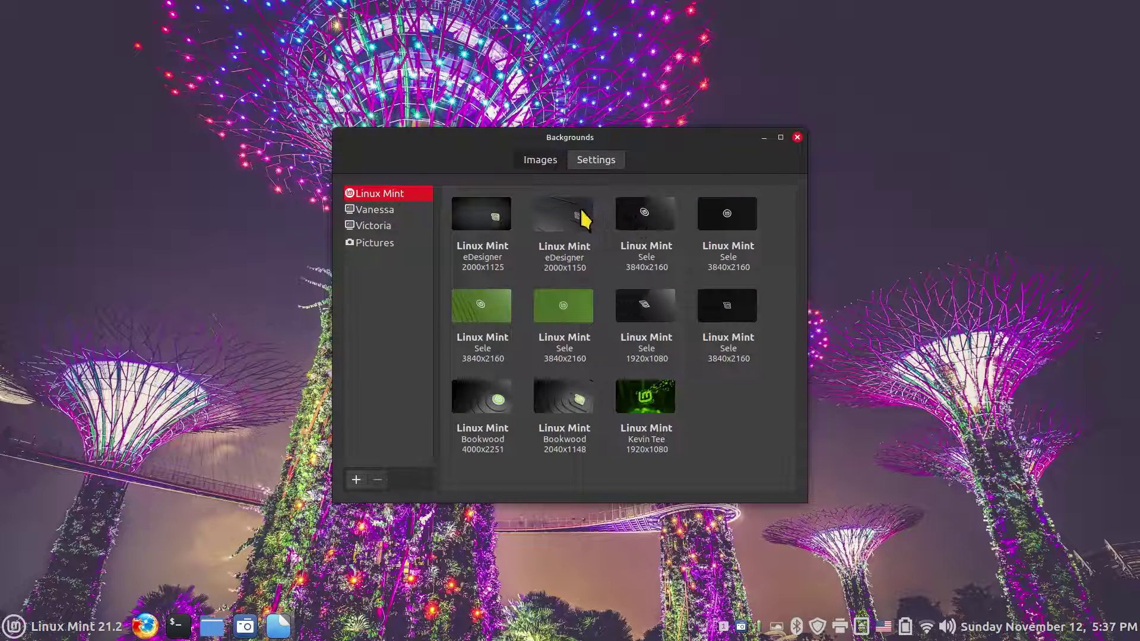
click(564, 224)
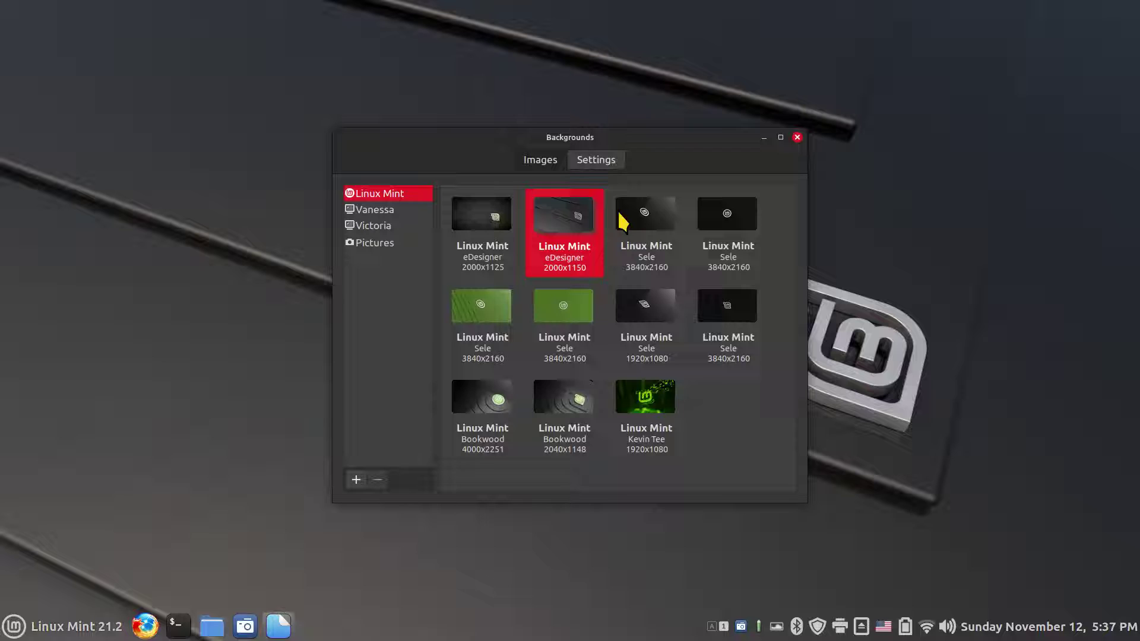
click(797, 137)
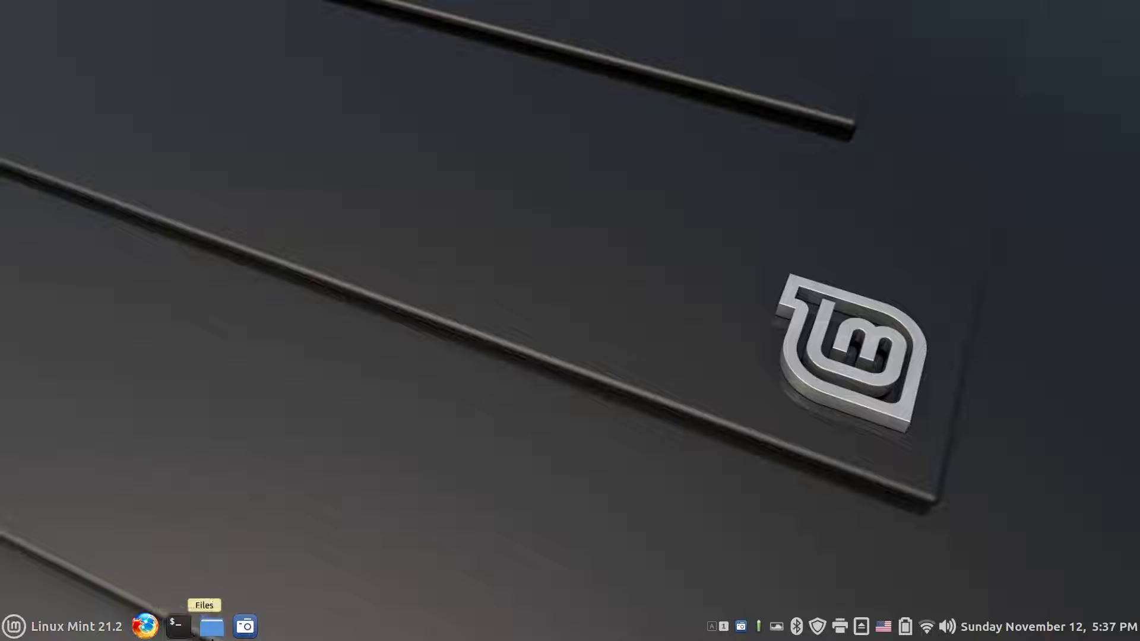
In System Settings Extensions, browse downloads, then toggle Transparent panels off and back on
right_click(517, 628)
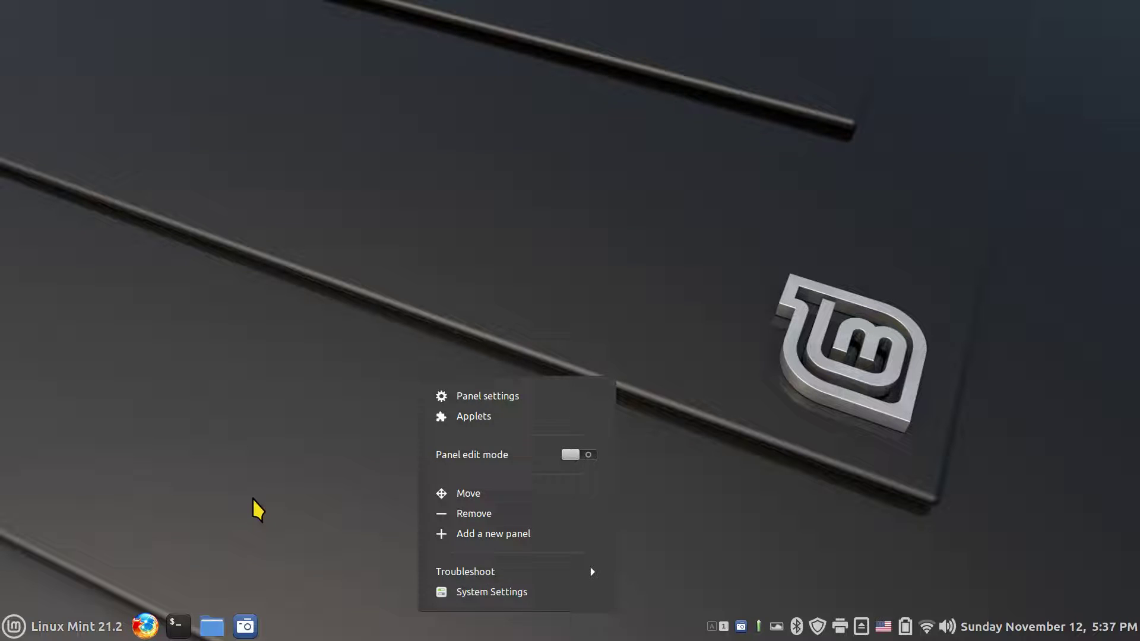
click(14, 627)
click(14, 626)
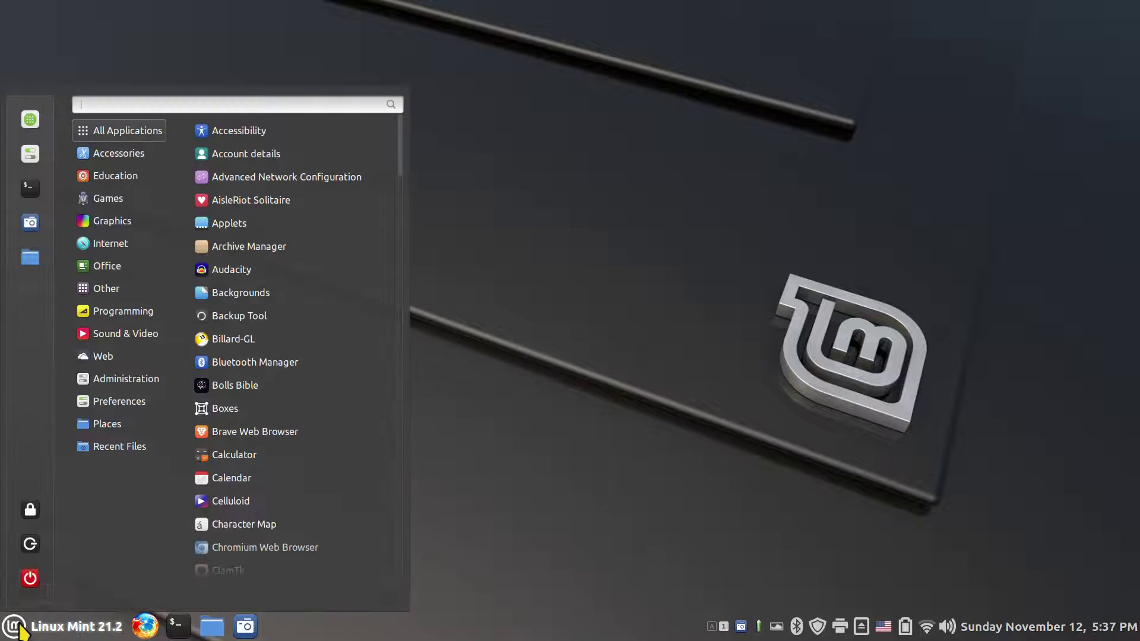
click(31, 154)
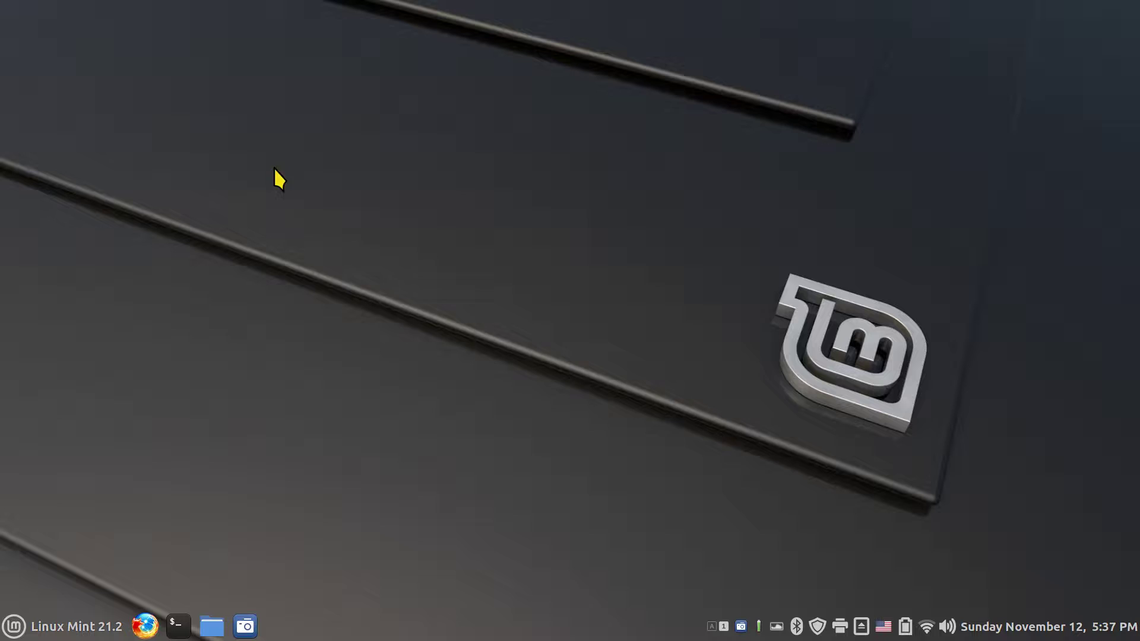
click(474, 362)
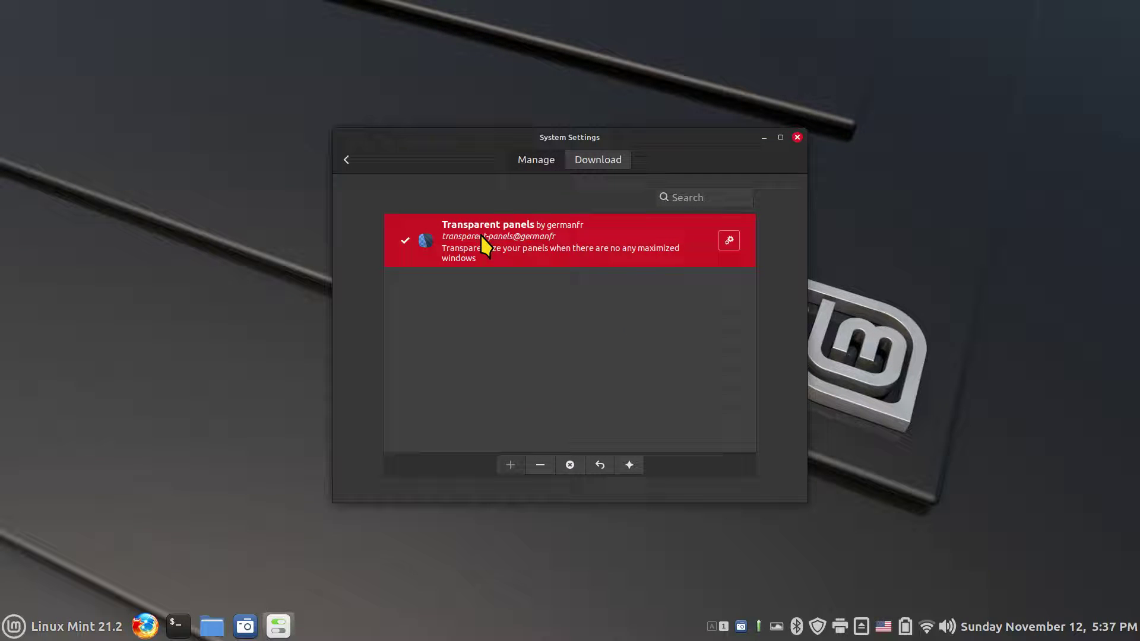
click(605, 158)
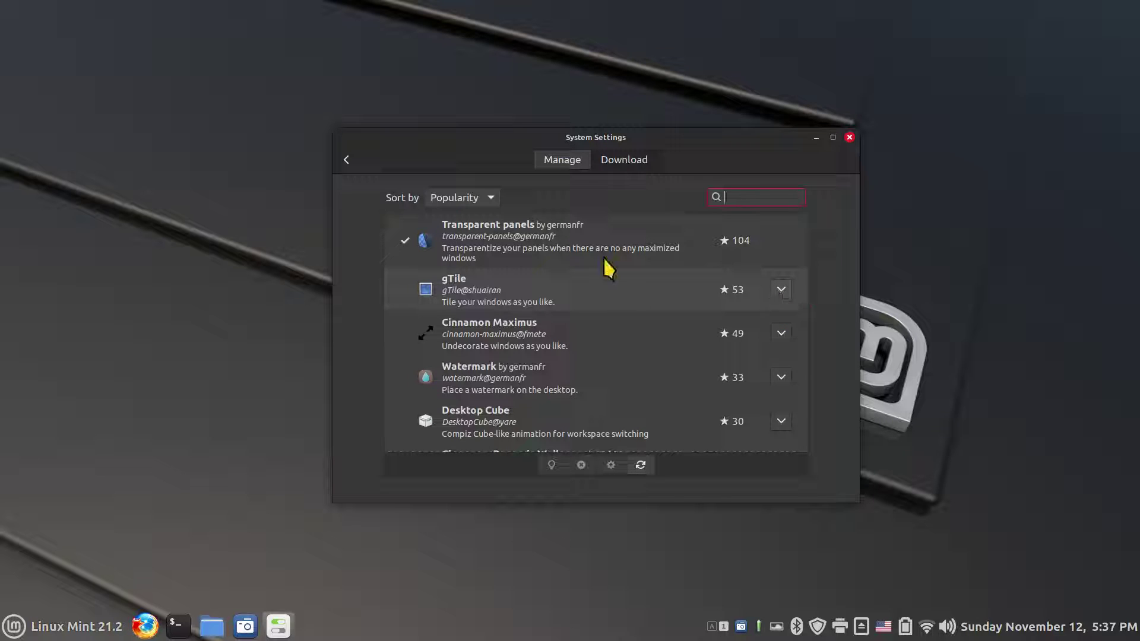
click(559, 159)
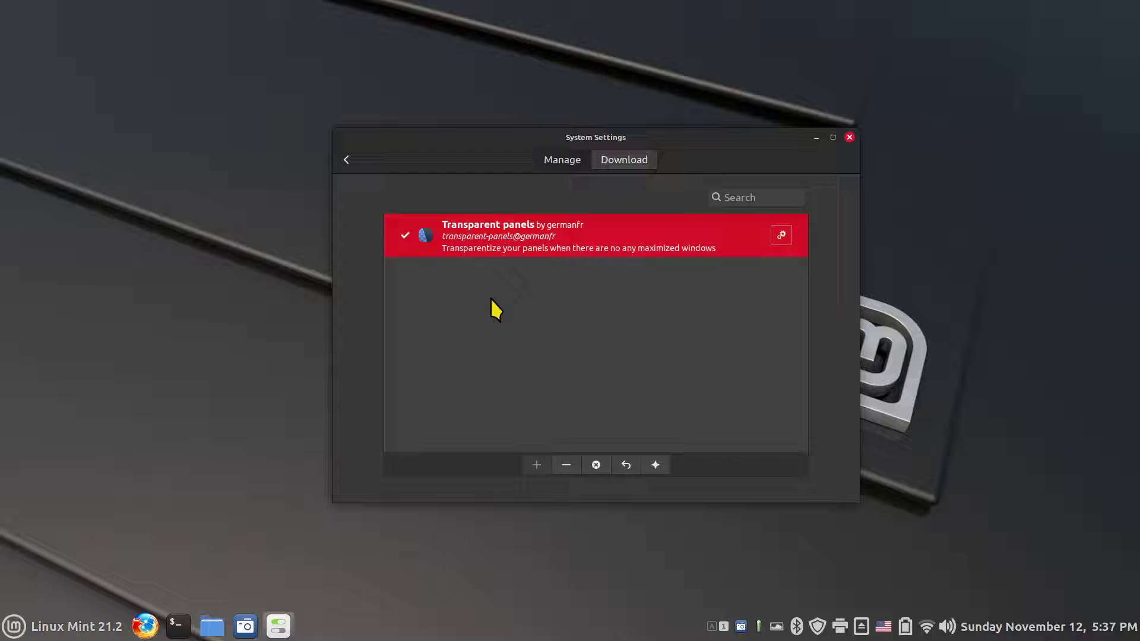
click(565, 466)
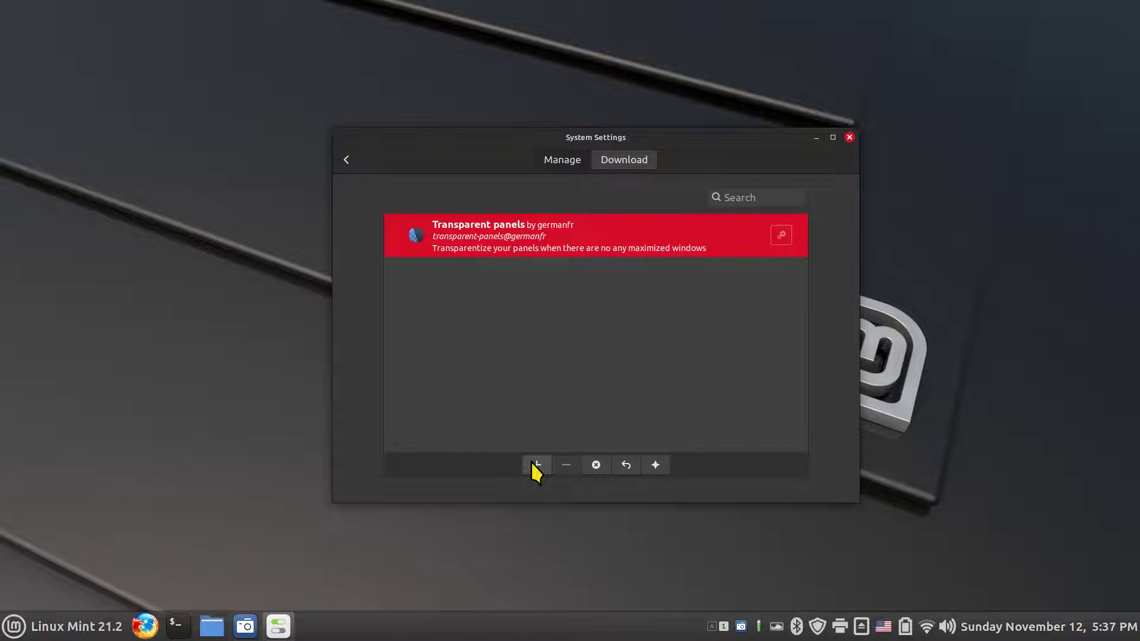
click(535, 465)
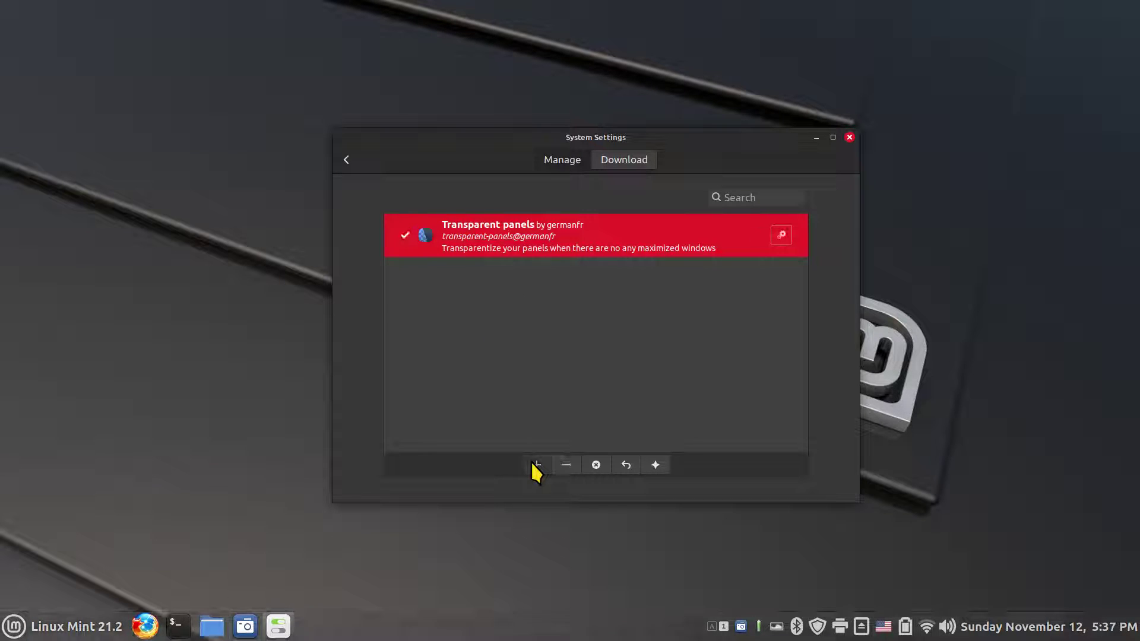
Set the Transparent panels transparency type to With shadow
click(779, 238)
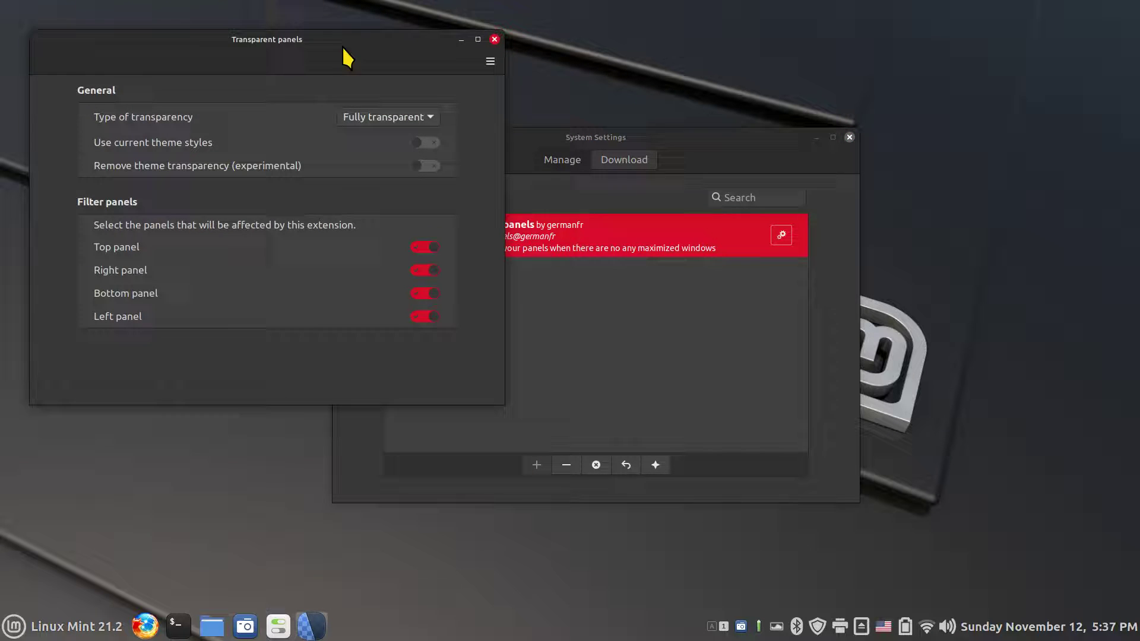
drag(348, 57, 667, 204)
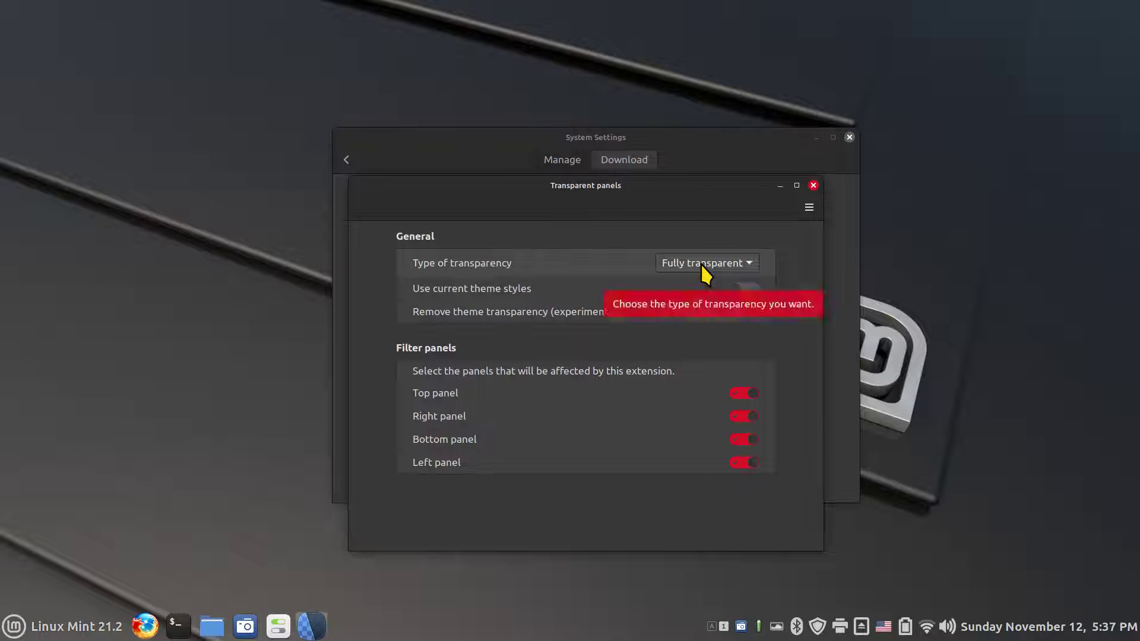
click(701, 266)
click(707, 245)
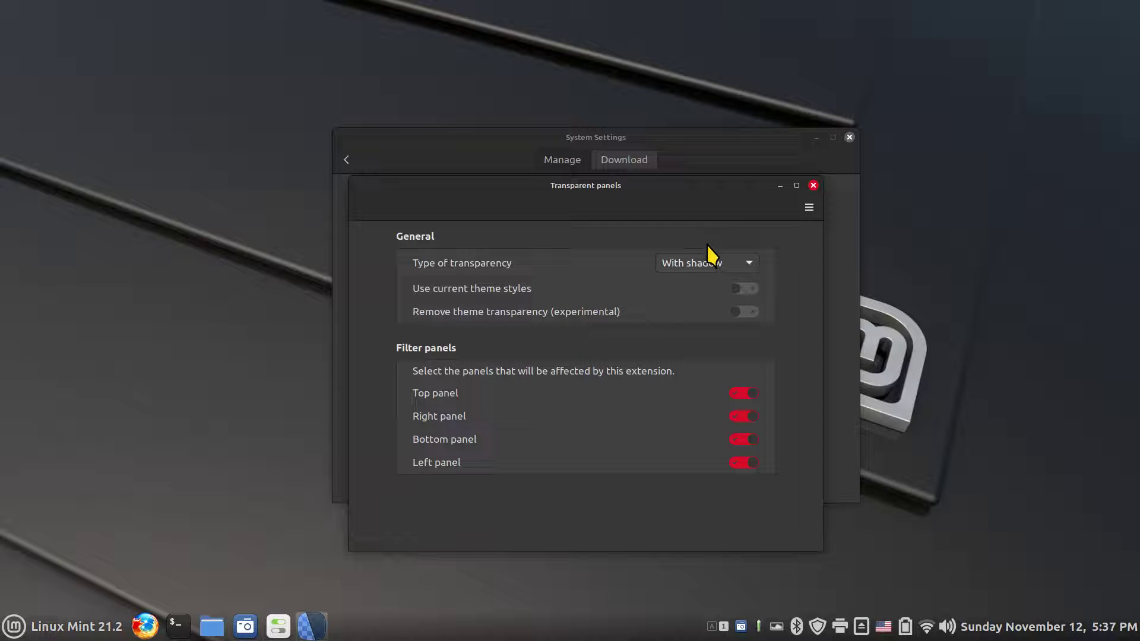
Make the Victoria collection's Ocean image the desktop wallpaper
right_click(920, 212)
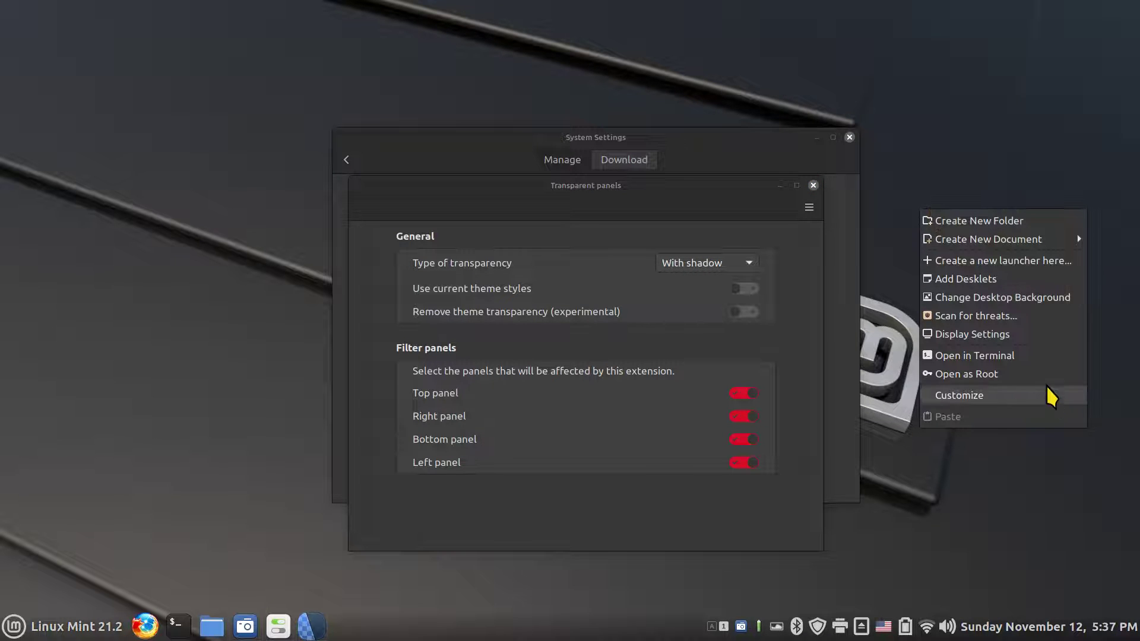
click(1042, 297)
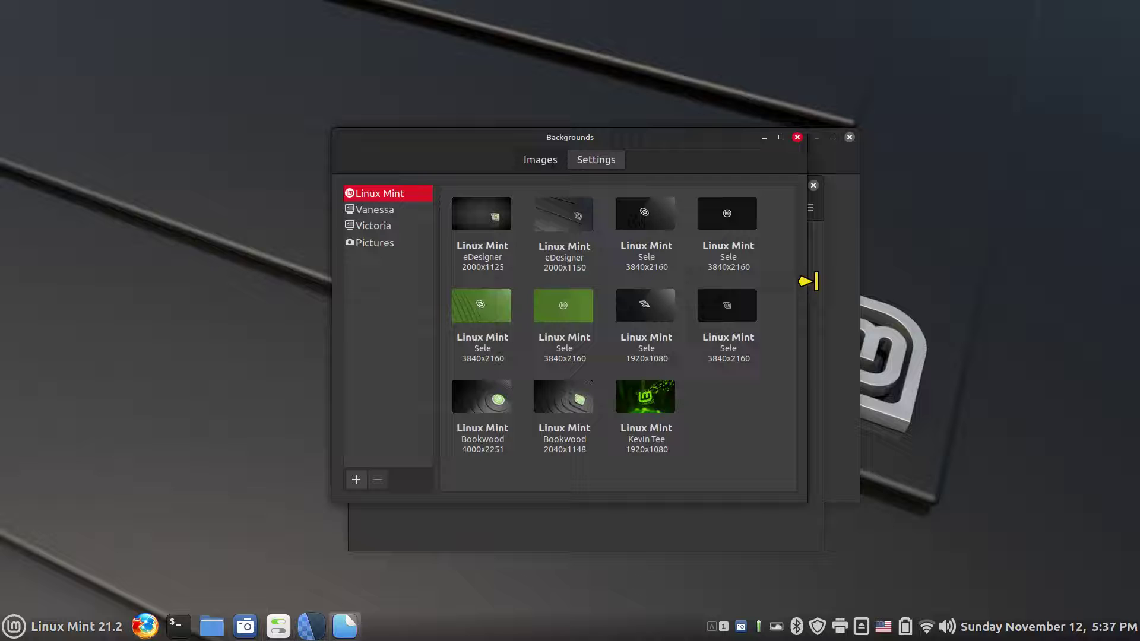
click(374, 225)
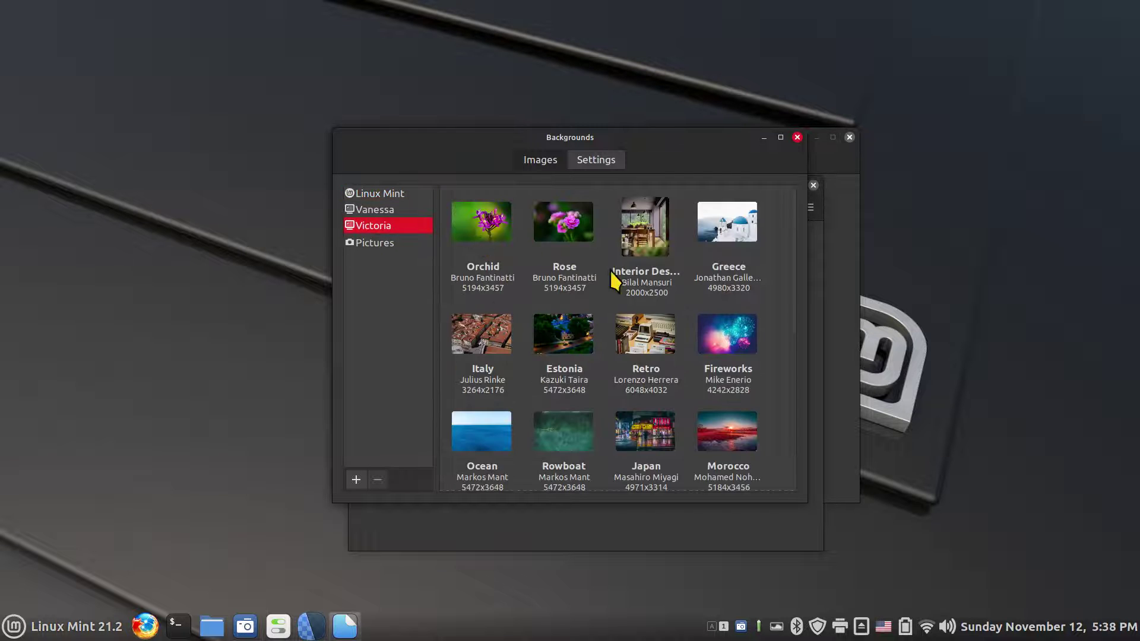
click(478, 439)
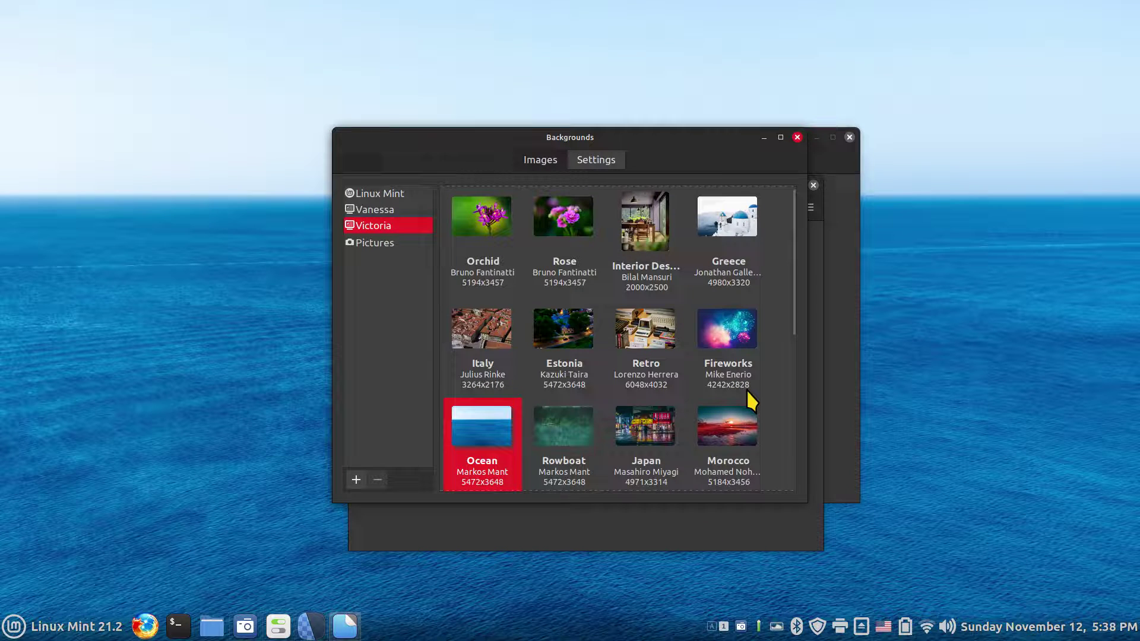
Close Backgrounds, try Fully transparent, then set the transparency type to Semi-transparent
click(797, 137)
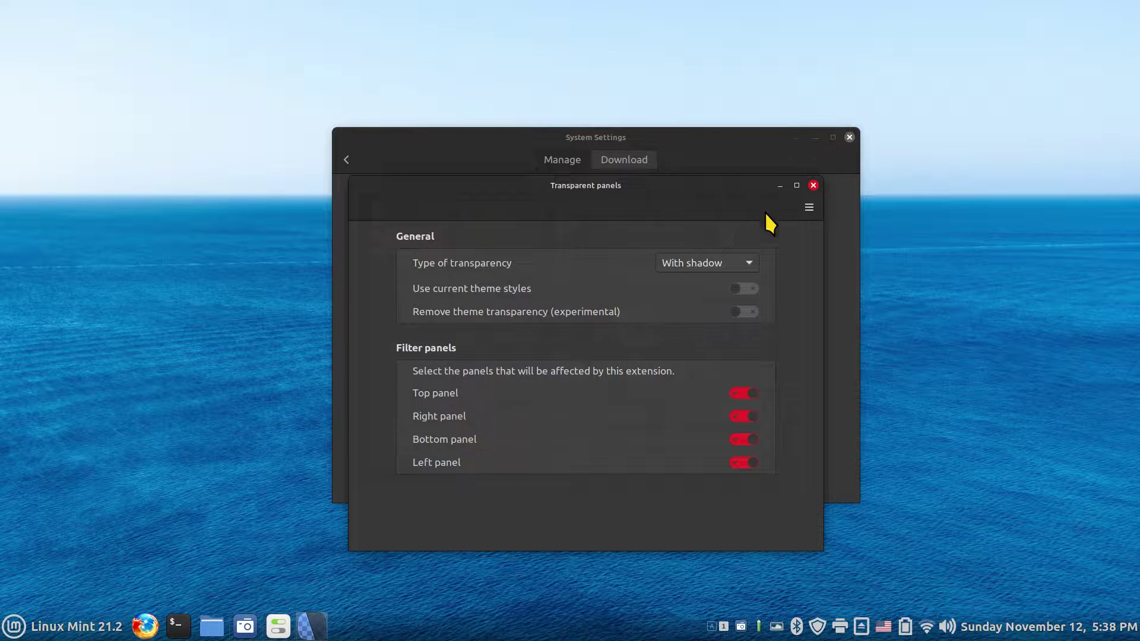
click(736, 264)
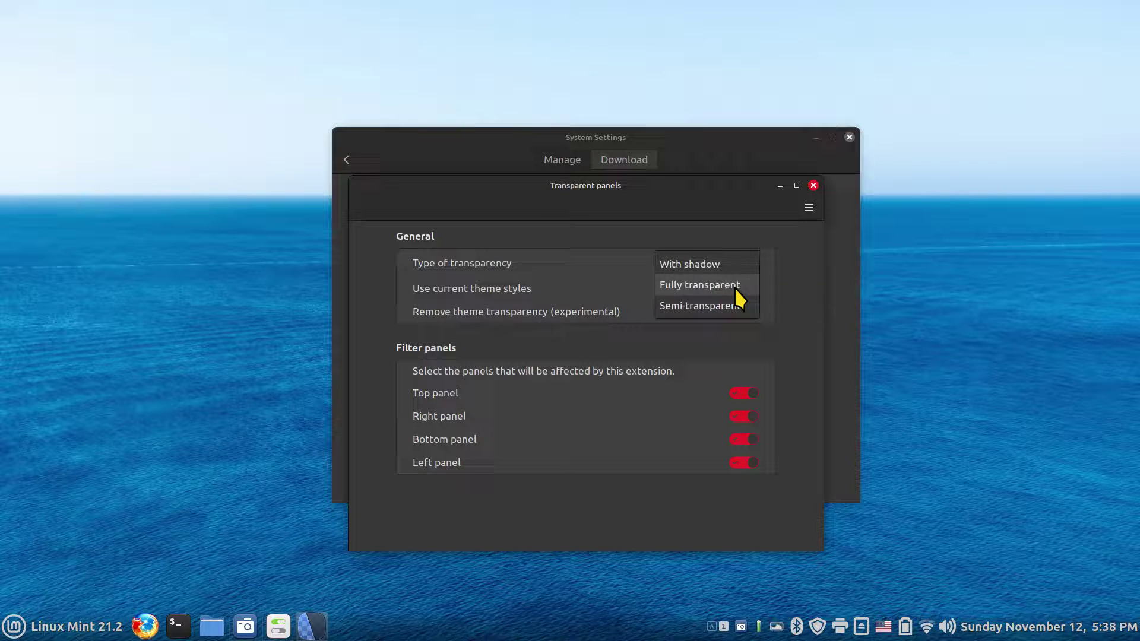
click(735, 287)
click(738, 264)
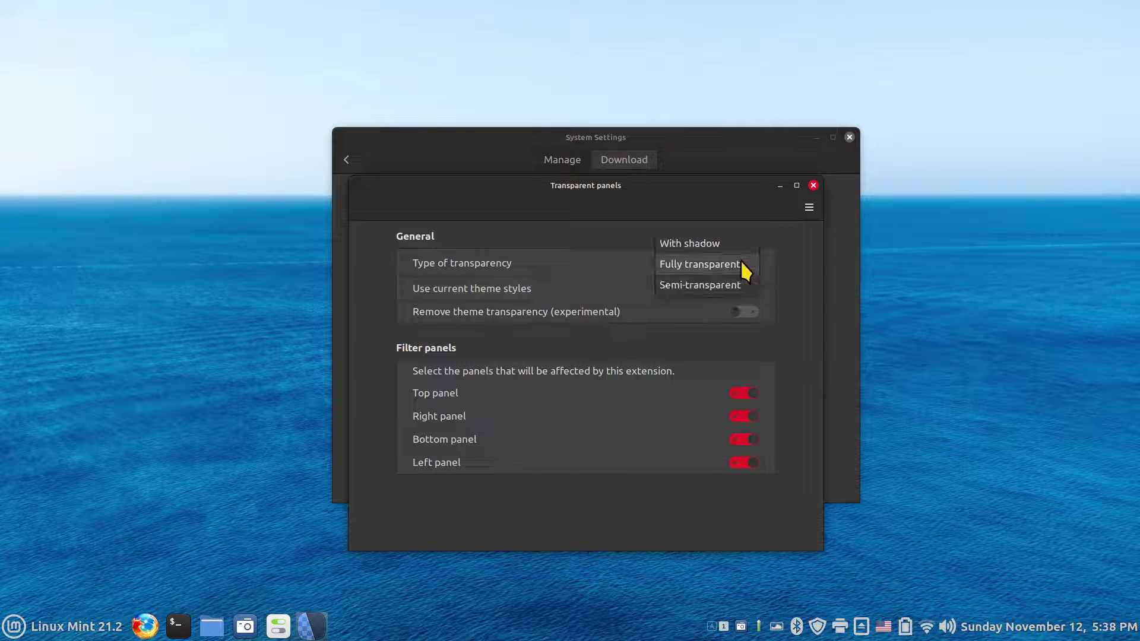
click(736, 286)
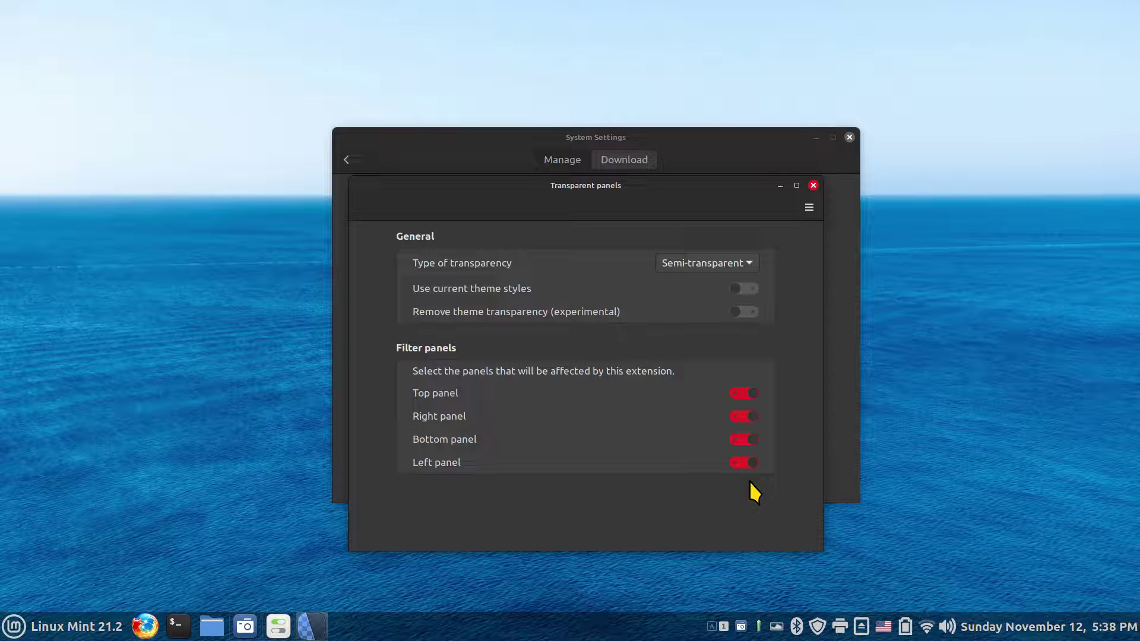
Close the extension settings and open the Transparent panels Cinnamon Spices page from downloadable extensions
click(811, 186)
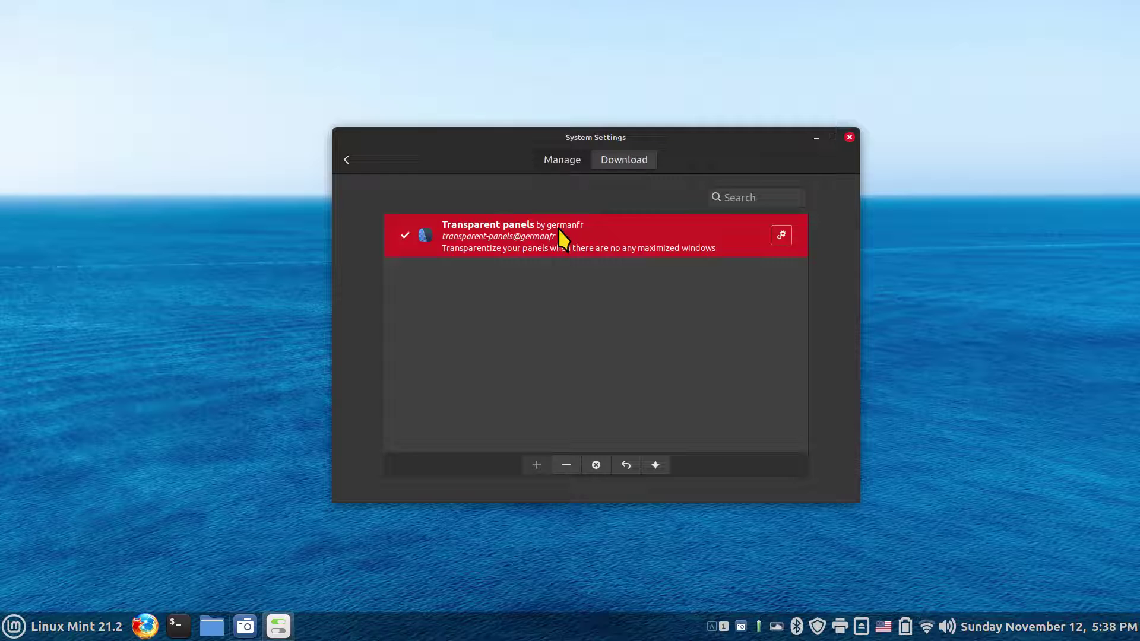
click(347, 161)
click(480, 370)
click(618, 160)
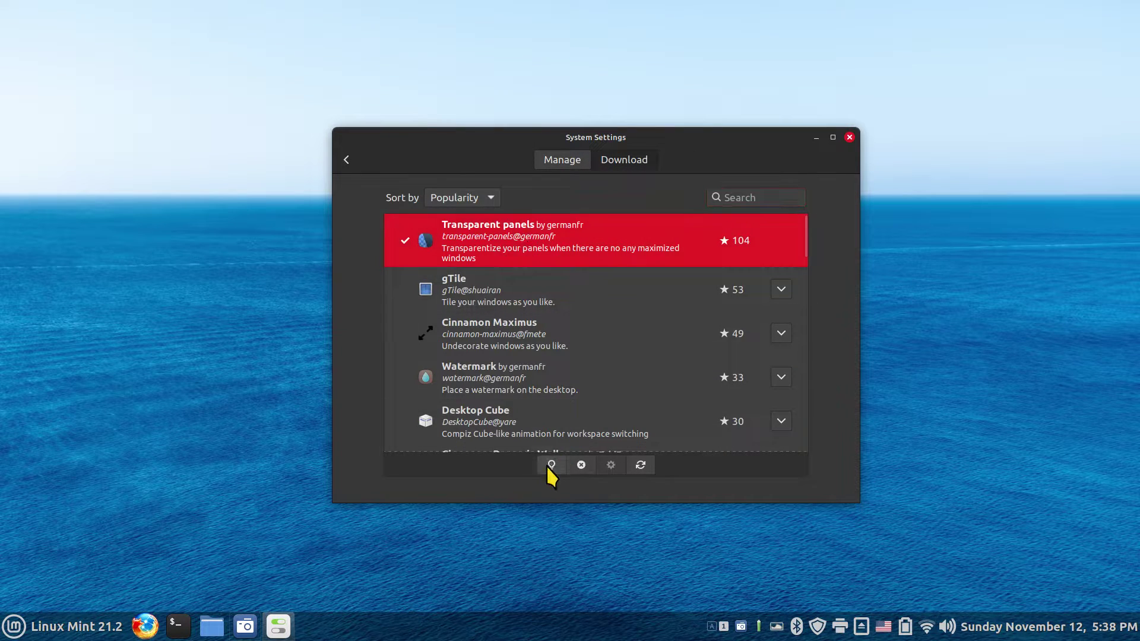
click(550, 467)
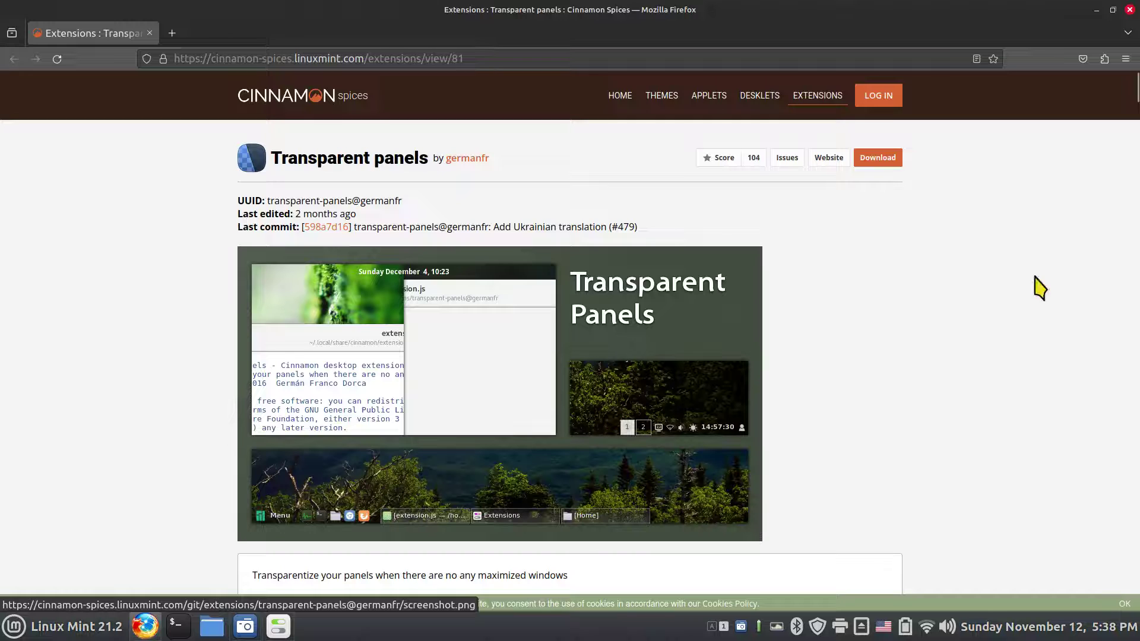
mouse_move(1133, 16)
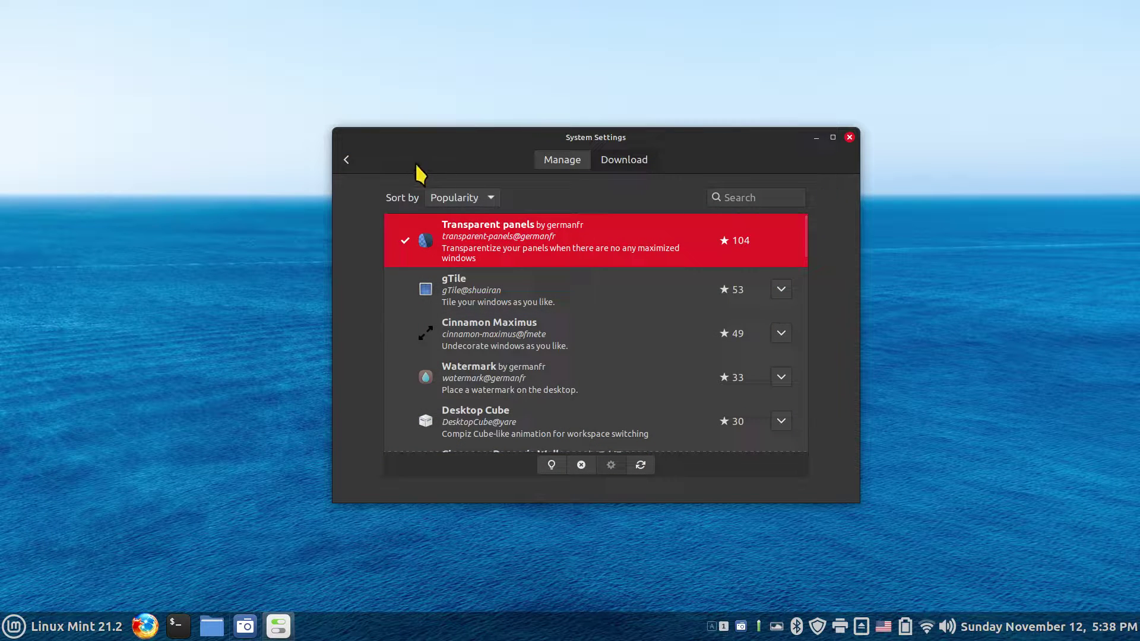
Return to the System Settings overview and close System Settings
click(347, 159)
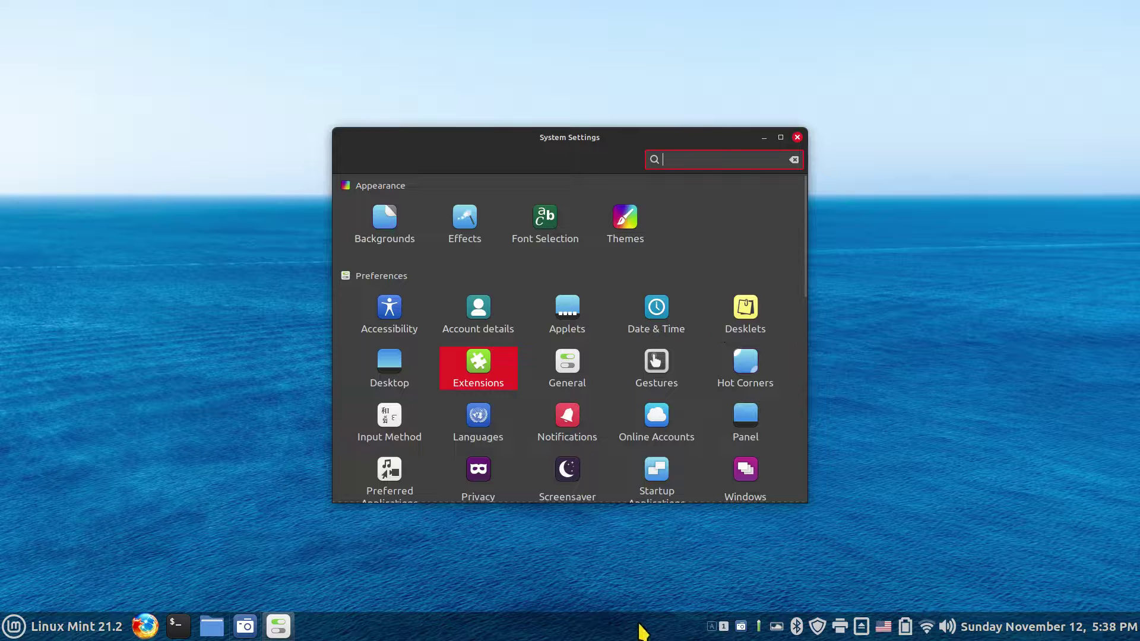
click(798, 137)
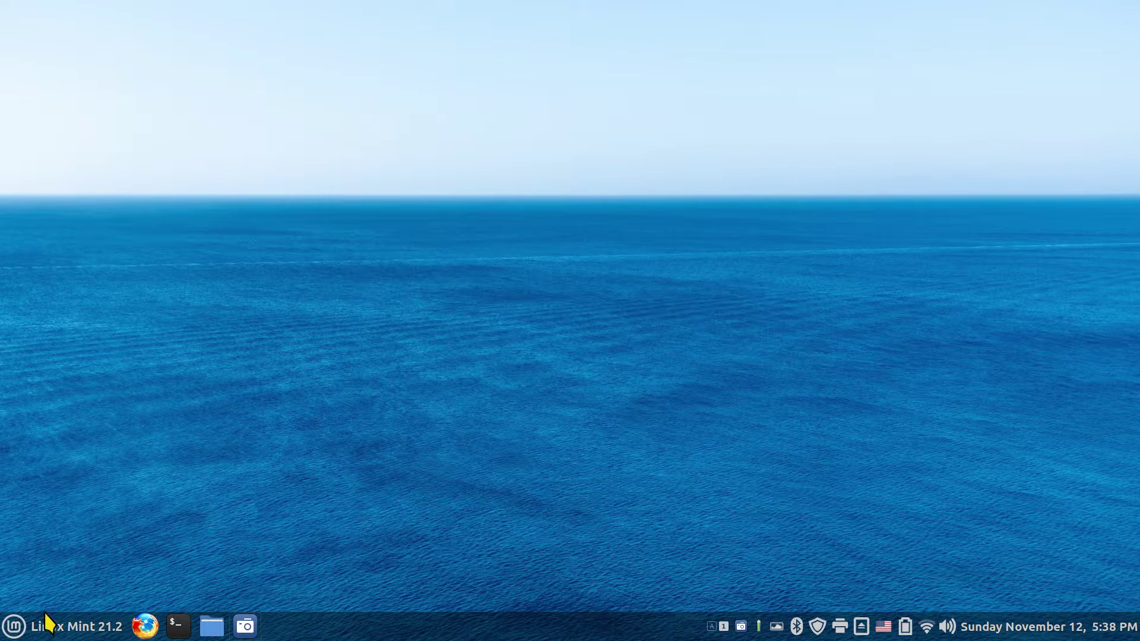